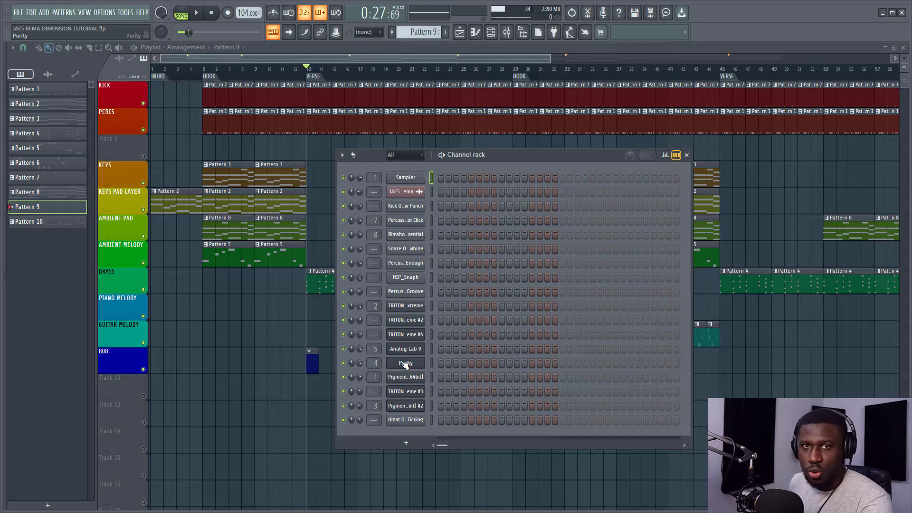
Step: Insert a FLEX instrument channel next to the Purity channel in the channel rack
{"action": "right_click", "coordinate": [405, 364]}
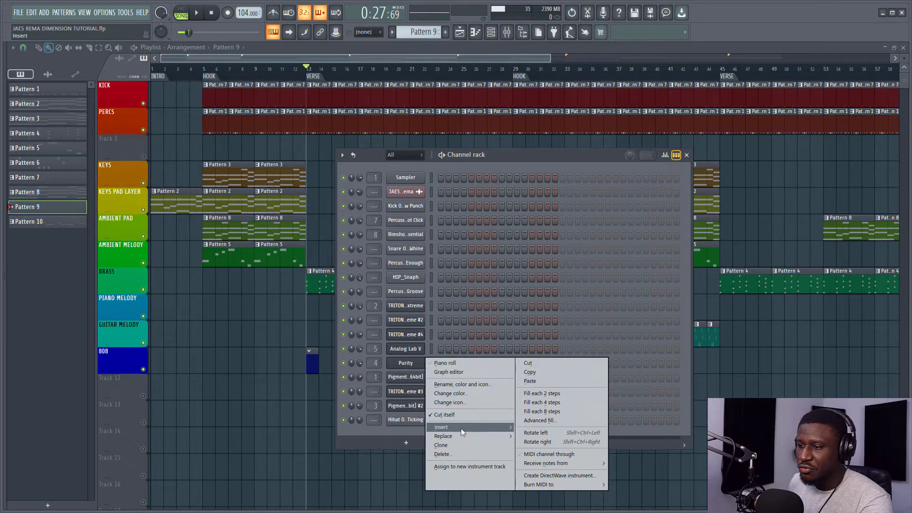
{"action": "mouse_move", "coordinate": [461, 428]}
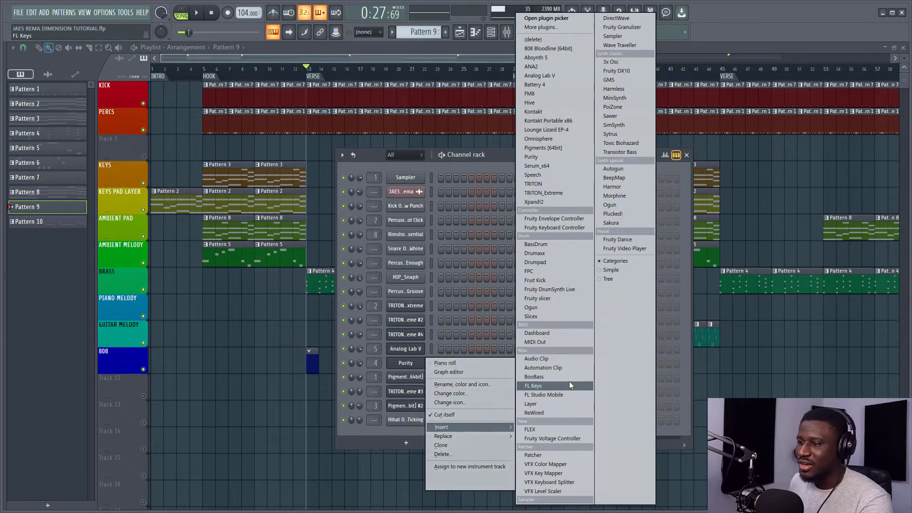
{"action": "left_click", "coordinate": [543, 428]}
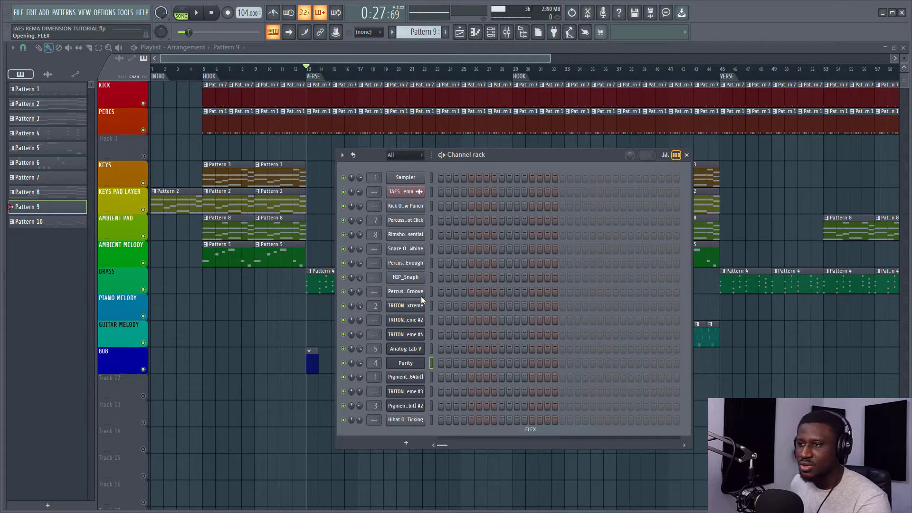
{"action": "left_click_drag", "start_coordinate": [366, 152], "coordinate": [390, 143]}
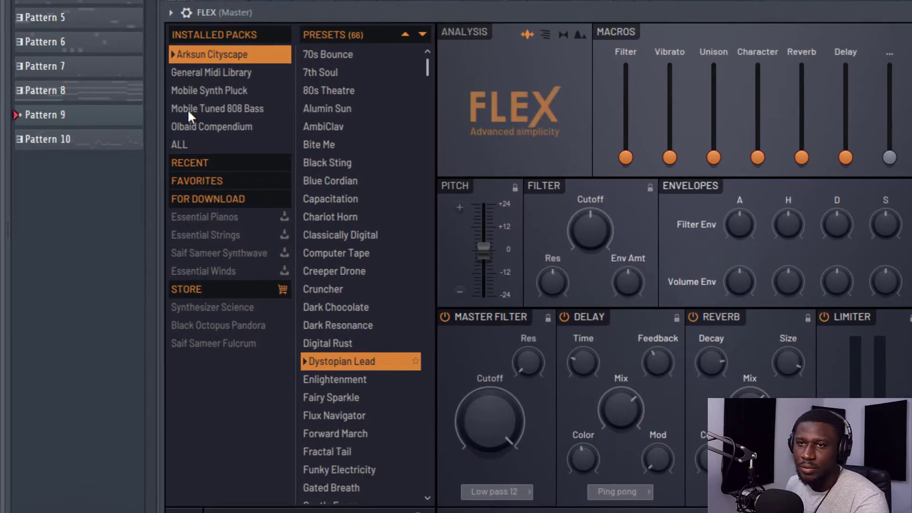
Step: Audition presets from the Mobile Tuned 808 Bass pack in FLEX and load 808 Synth Clean
{"action": "left_click", "coordinate": [189, 109]}
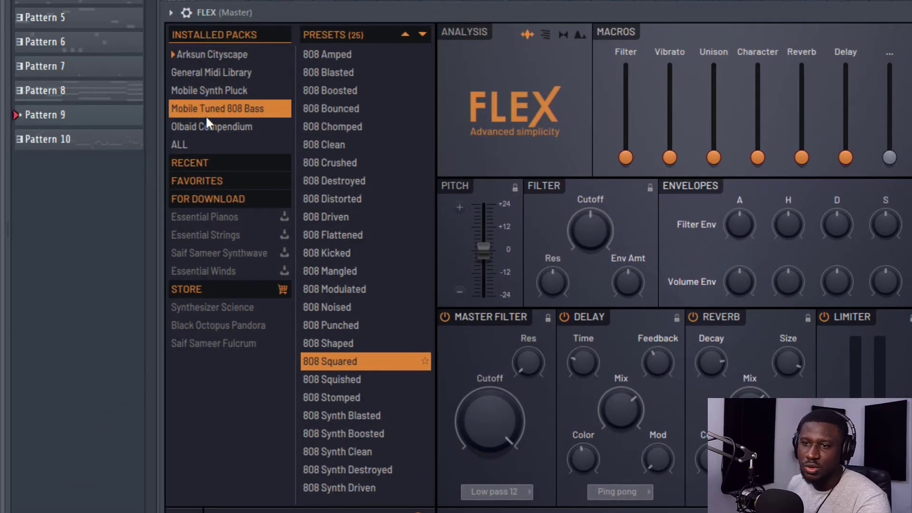
{"action": "left_click", "coordinate": [371, 147]}
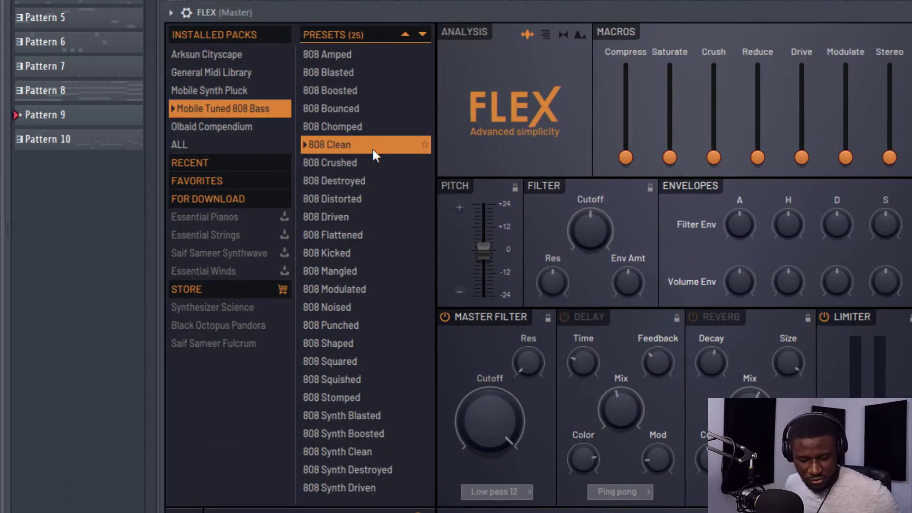
{"action": "left_click", "coordinate": [335, 216]}
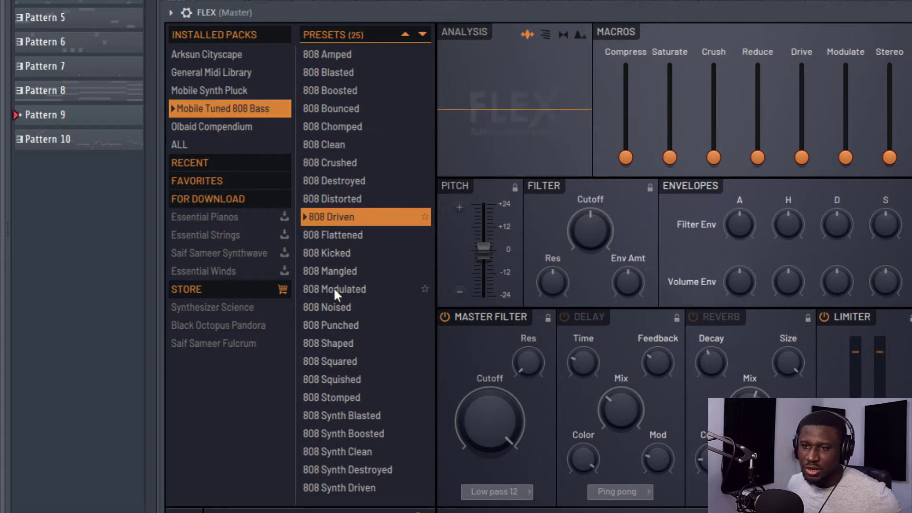
{"action": "left_click", "coordinate": [352, 451]}
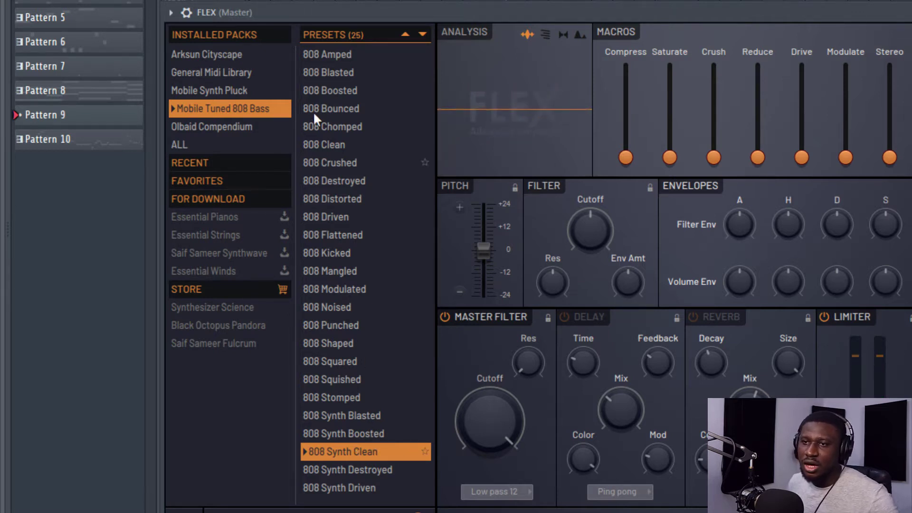
{"action": "left_click", "coordinate": [333, 145]}
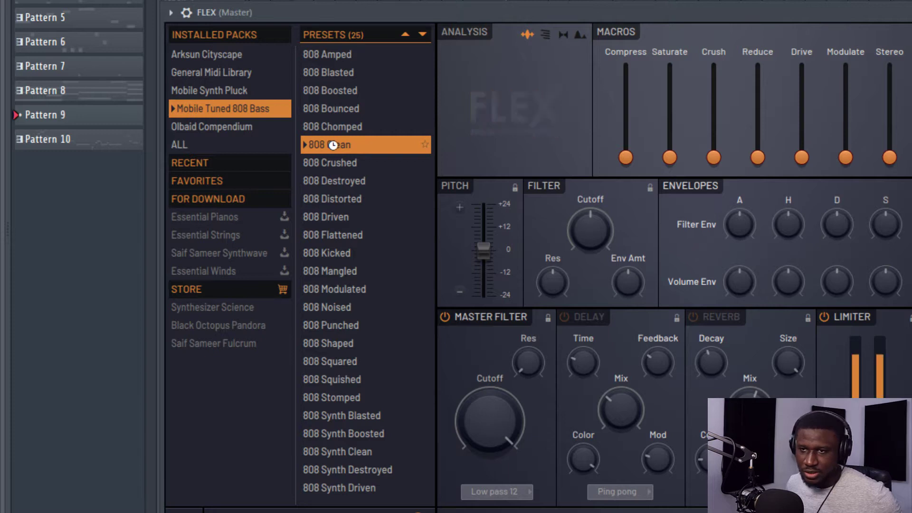
{"action": "left_click", "coordinate": [334, 234]}
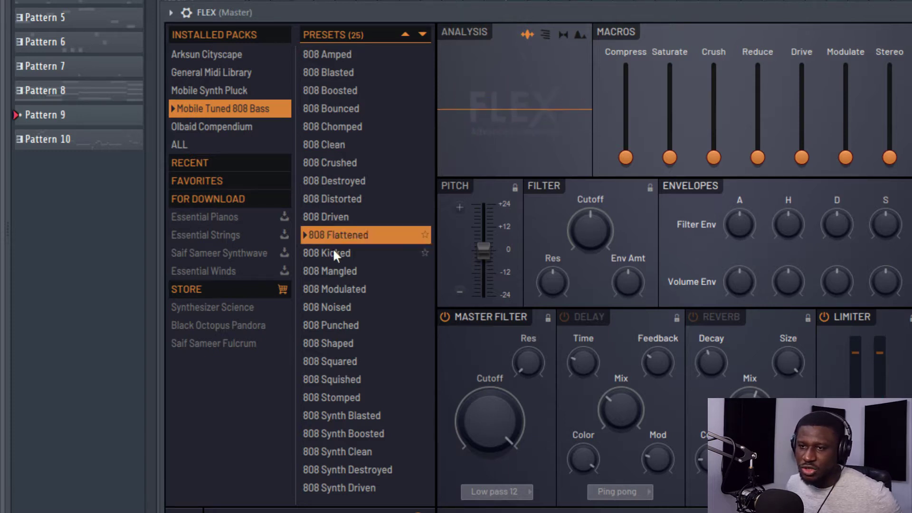
{"action": "left_click", "coordinate": [332, 278]}
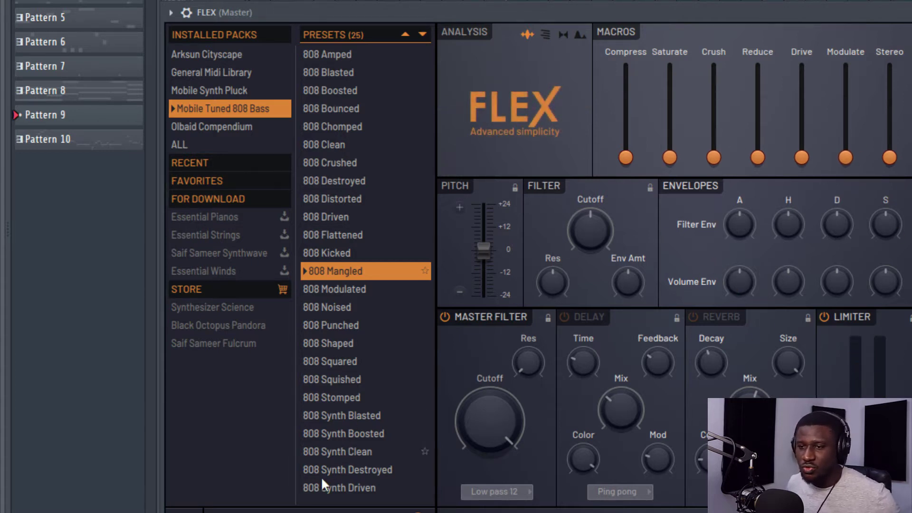
{"action": "left_click", "coordinate": [333, 451]}
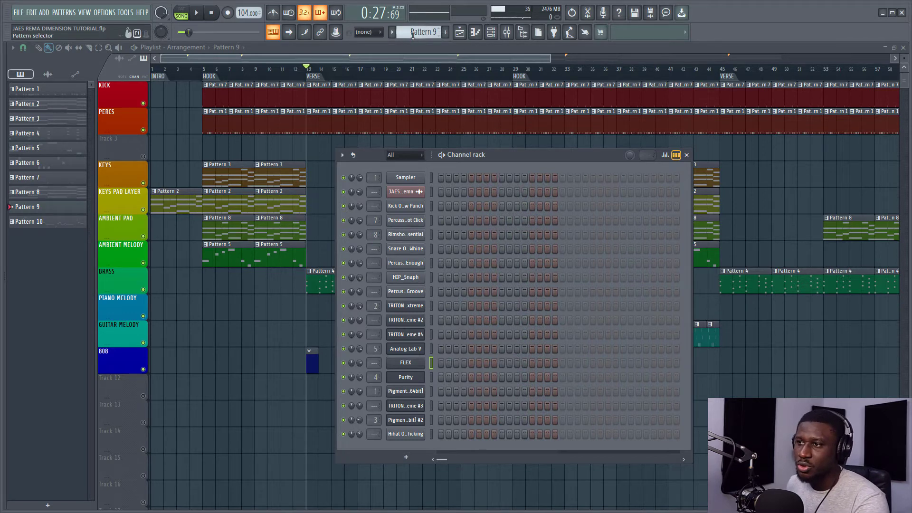
Step: Copy the notes of the third TRITON Extreme channel in Pattern 8 and go back to Pattern 9
{"action": "scroll", "coordinate": [412, 32], "scroll_direction": "down", "scroll_amount": 4}
{"action": "scroll", "coordinate": [412, 32], "scroll_direction": "up", "scroll_amount": 4}
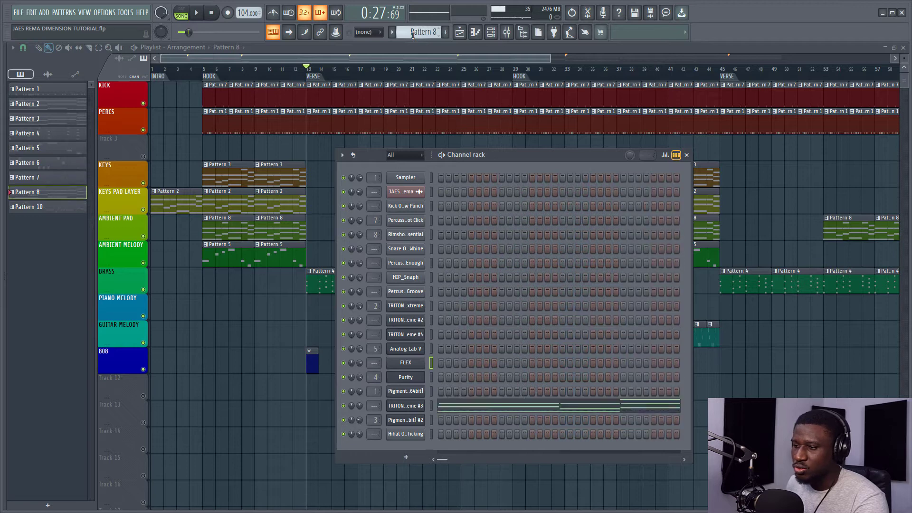
{"action": "scroll", "coordinate": [413, 31], "scroll_direction": "down", "scroll_amount": 1}
{"action": "right_click", "coordinate": [425, 420]}
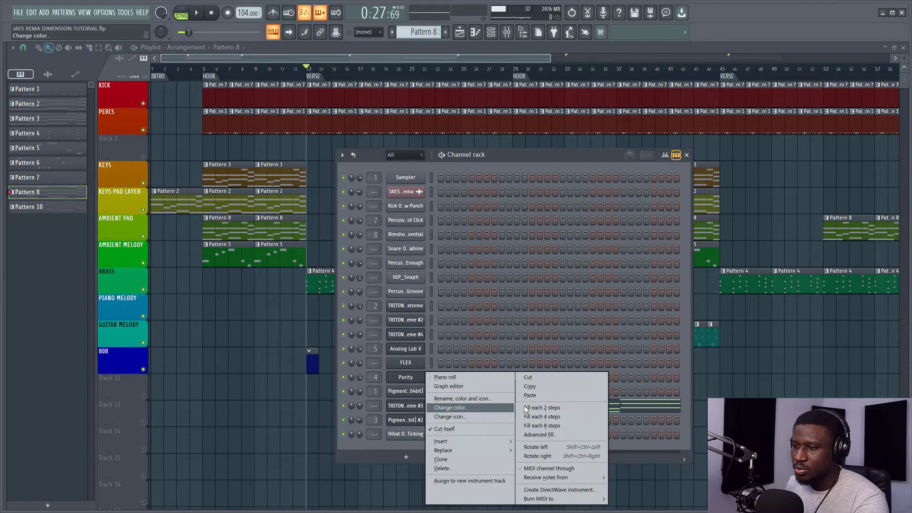
{"action": "left_click", "coordinate": [543, 395]}
{"action": "scroll", "coordinate": [417, 32], "scroll_direction": "up", "scroll_amount": 2}
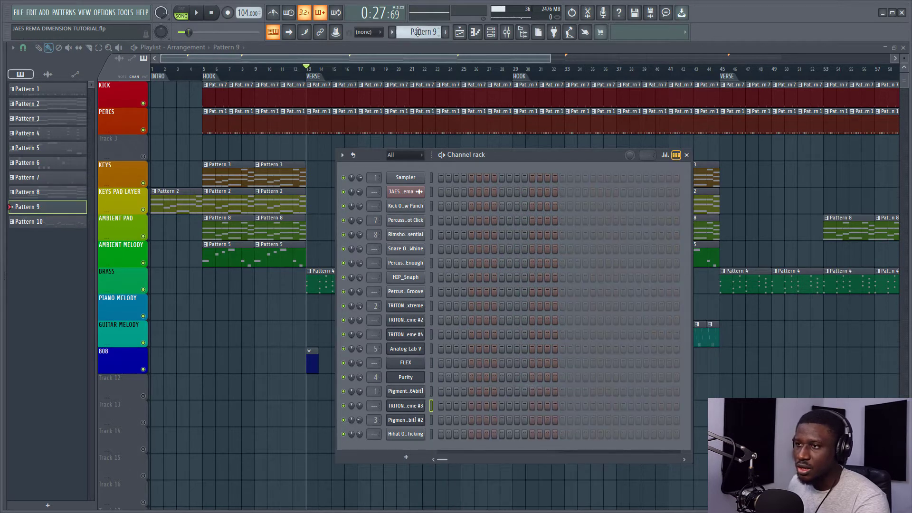
Step: Paste the copied chord notes into the Sampler channel of Pattern 9 and open its piano roll
{"action": "scroll", "coordinate": [417, 32], "scroll_direction": "down", "scroll_amount": 1}
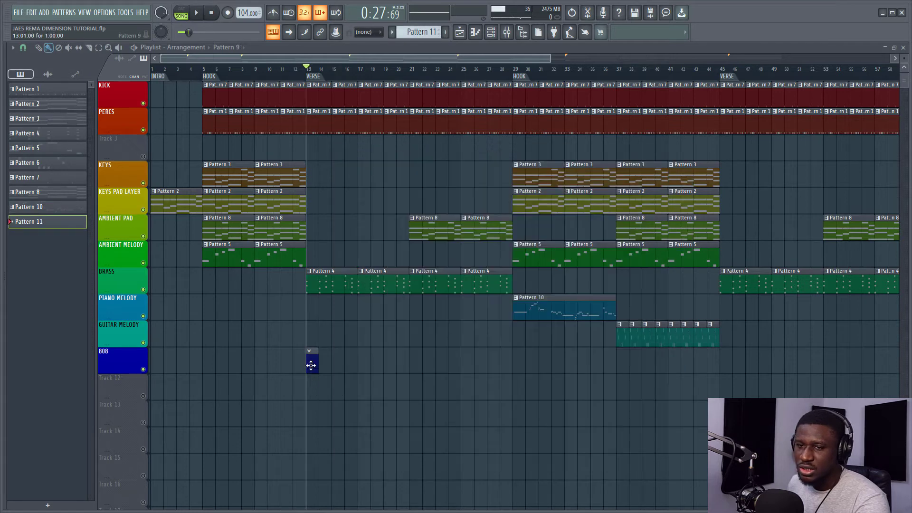
{"action": "right_click", "coordinate": [406, 177]}
{"action": "left_click", "coordinate": [532, 189]}
{"action": "left_click", "coordinate": [486, 185]}
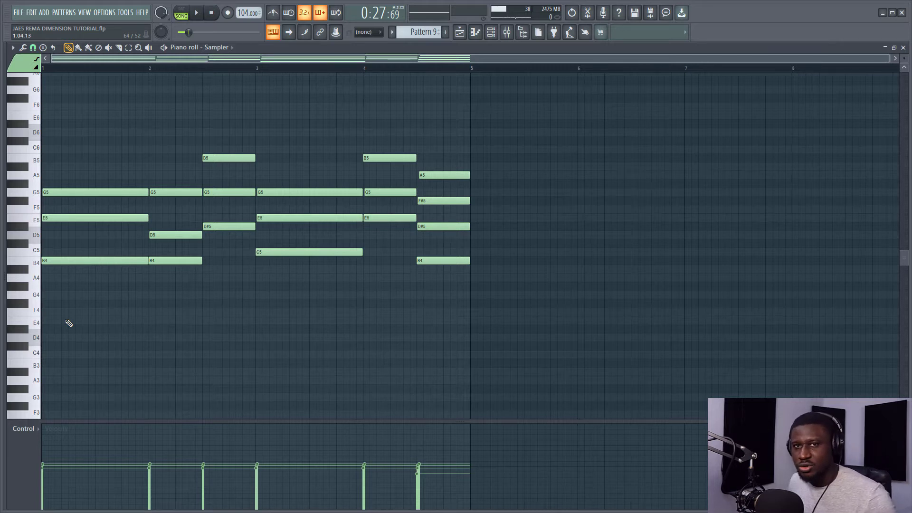
Step: Duplicate all the Sampler chord notes and transpose the copy down one octave
{"action": "left_click_drag", "start_coordinate": [19, 237], "coordinate": [19, 146]}
{"action": "left_click_drag", "start_coordinate": [42, 277], "coordinate": [45, 285]}
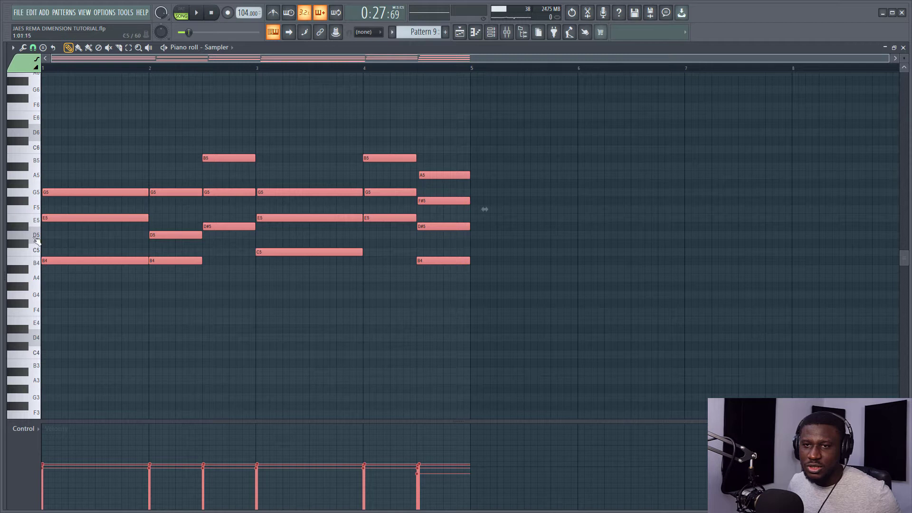
{"action": "left_click", "coordinate": [39, 267]}
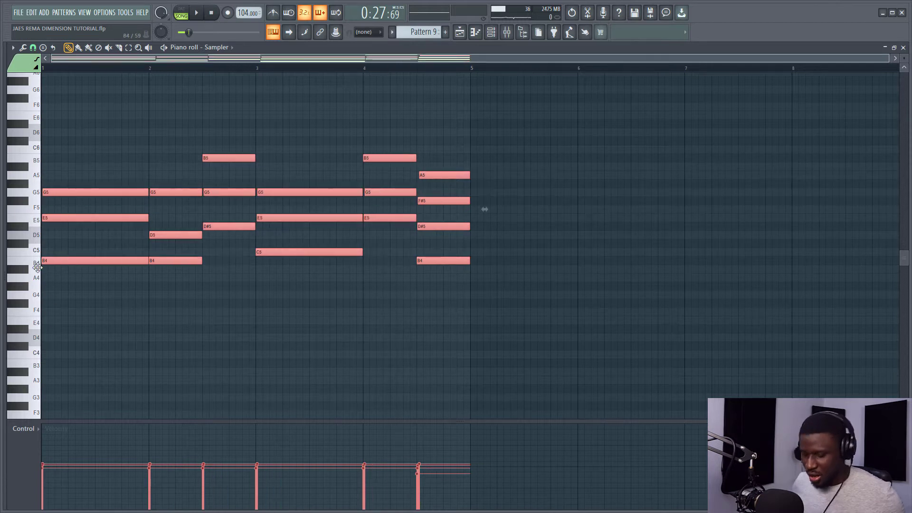
{"action": "key", "text": "ctrl+c"}
{"action": "key", "text": "ctrl+v"}
{"action": "key", "text": "shift+Down"}
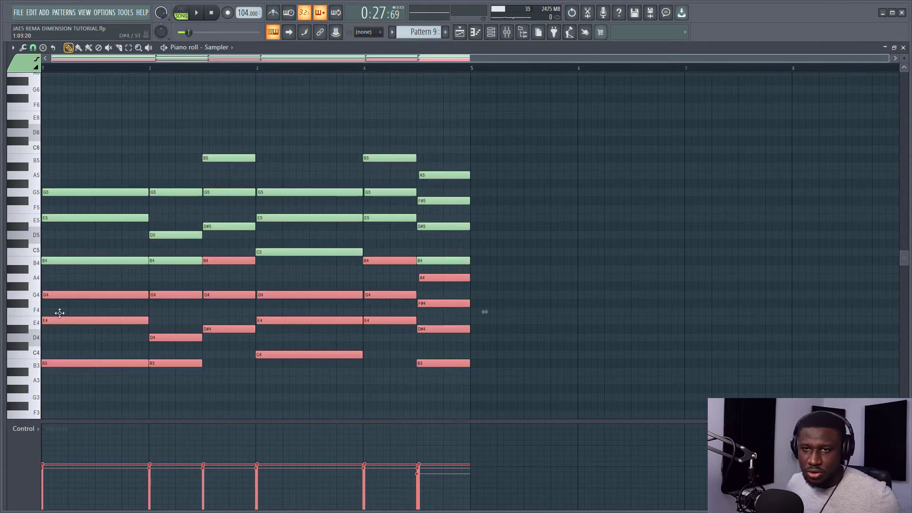
Step: Paste another copy of the original chords and transpose it up one octave
{"action": "mouse_move", "coordinate": [47, 295]}
{"action": "left_mouse_down"}
{"action": "mouse_move", "coordinate": [60, 294]}
{"action": "mouse_move", "coordinate": [47, 296]}
{"action": "left_mouse_up"}
{"action": "key", "text": "ctrl+v"}
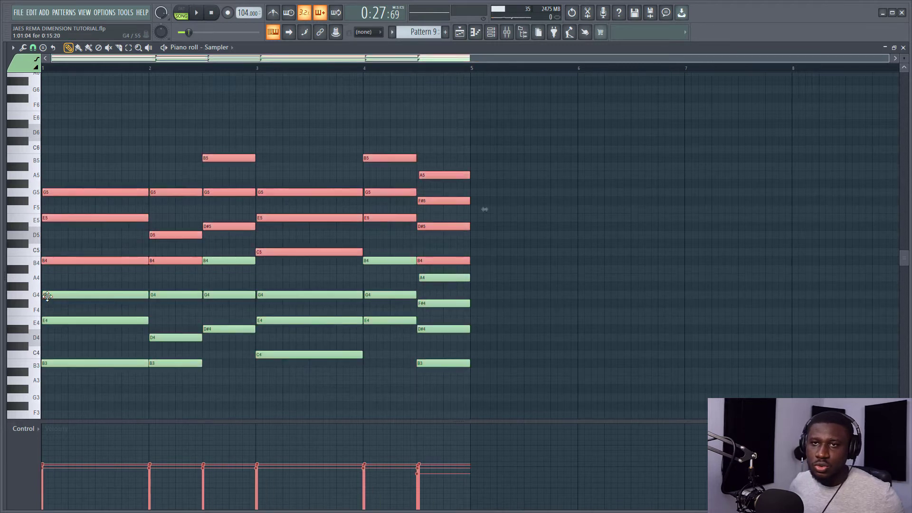
{"action": "key", "text": "shift+Up"}
{"action": "scroll", "coordinate": [73, 181], "scroll_direction": "up", "scroll_amount": 1}
{"action": "scroll", "coordinate": [76, 178], "scroll_direction": "up", "scroll_amount": 3}
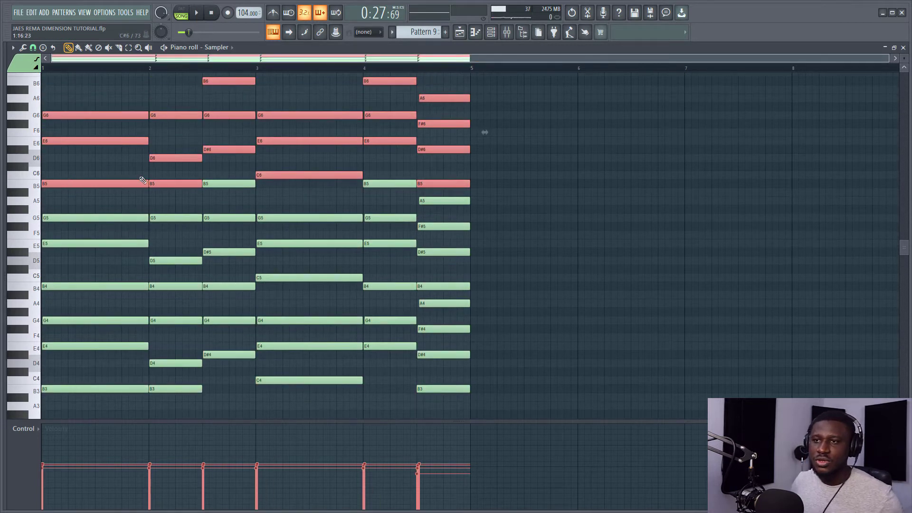
{"action": "scroll", "coordinate": [167, 200], "scroll_direction": "down", "scroll_amount": 5}
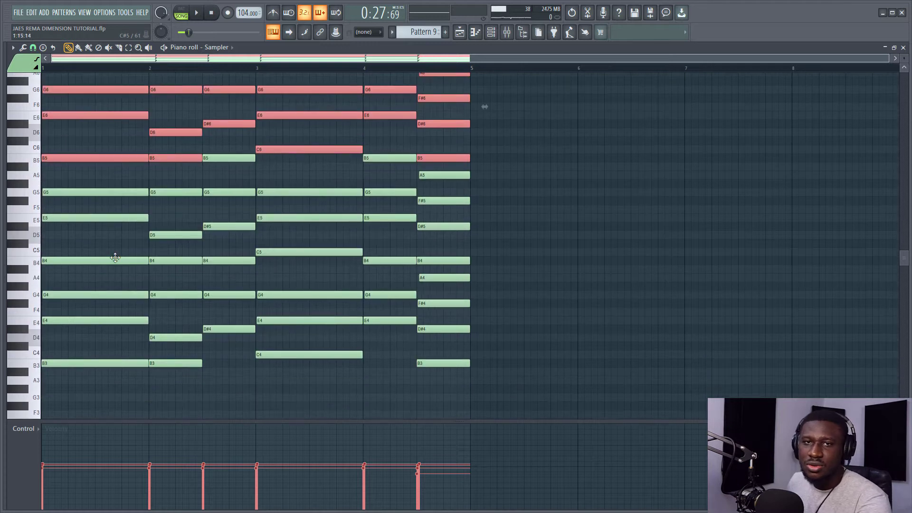
Step: Open the FLEX channel's piano roll for Pattern 9
{"action": "left_click", "coordinate": [491, 32]}
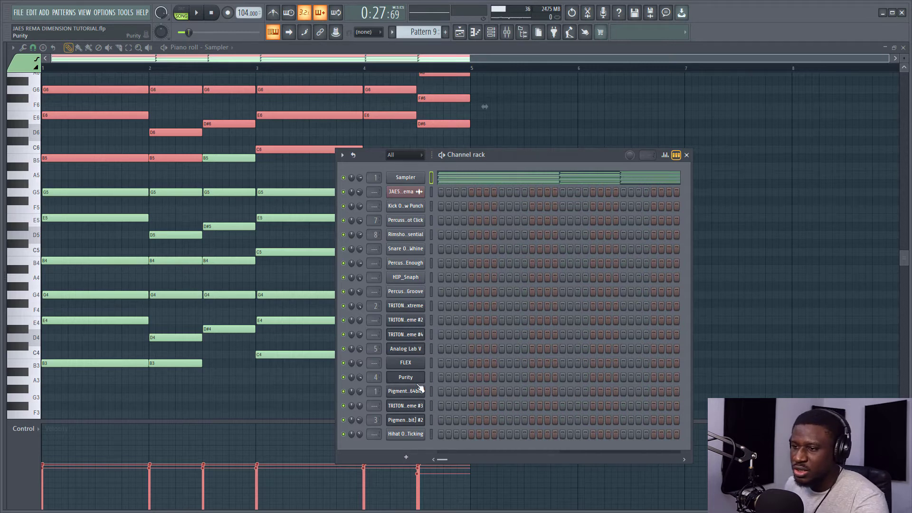
{"action": "left_click", "coordinate": [431, 362]}
{"action": "key", "text": "F6"}
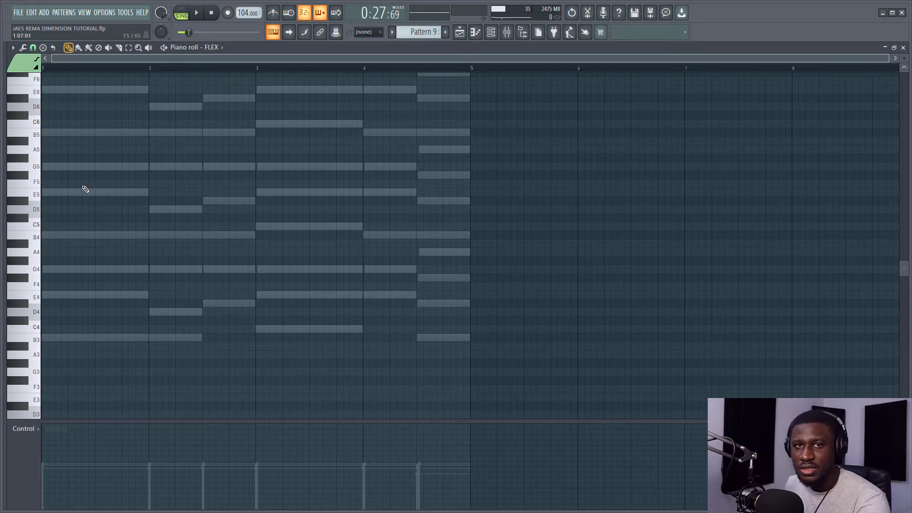
Step: Draw a one-bar B4 in bar 1 and half-bar D5 and D#5 notes in bar 2, and play them back
{"action": "mouse_move", "coordinate": [58, 236]}
{"action": "left_mouse_down"}
{"action": "mouse_move", "coordinate": [45, 235]}
{"action": "mouse_move", "coordinate": [152, 244]}
{"action": "left_mouse_up"}
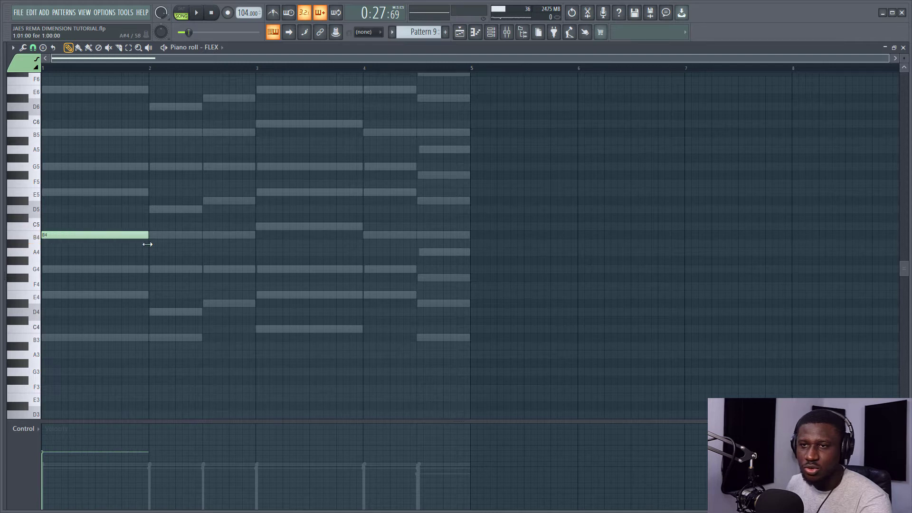
{"action": "left_click", "coordinate": [150, 210]}
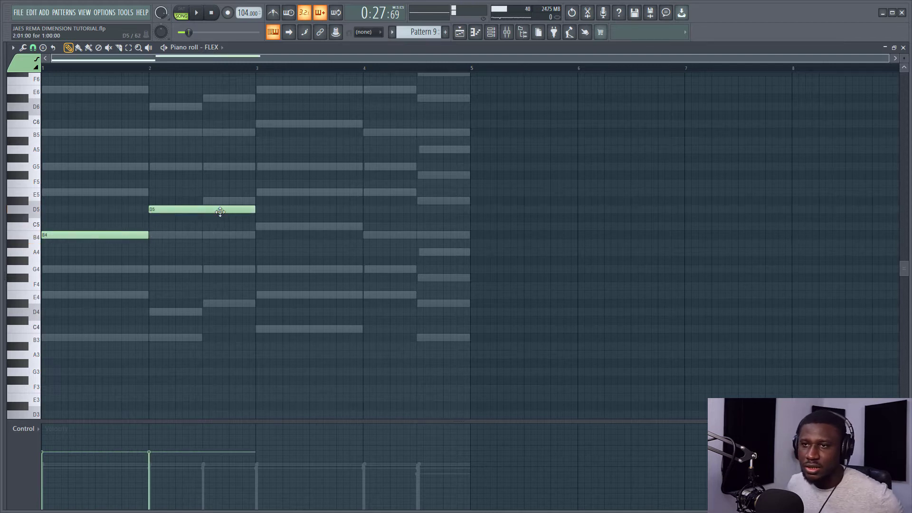
{"action": "left_click_drag", "start_coordinate": [229, 212], "coordinate": [197, 209]}
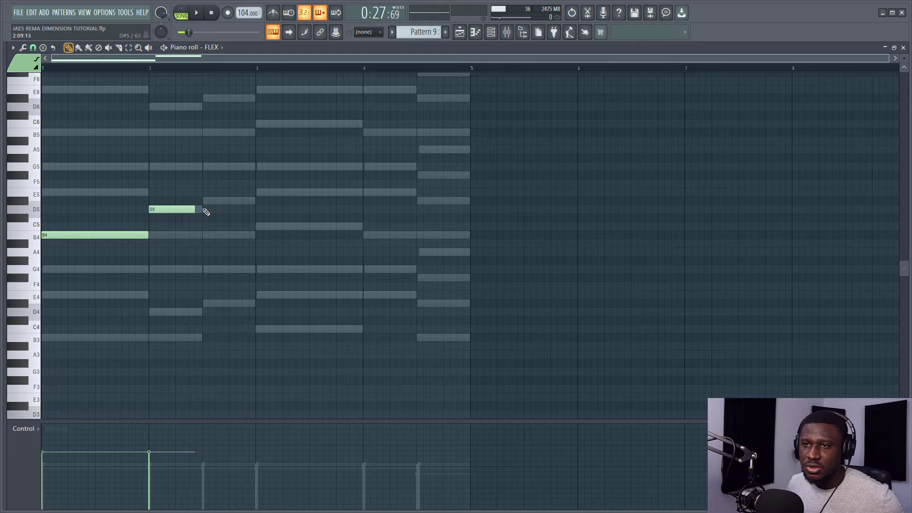
{"action": "left_click", "coordinate": [205, 201]}
{"action": "key", "text": "space"}
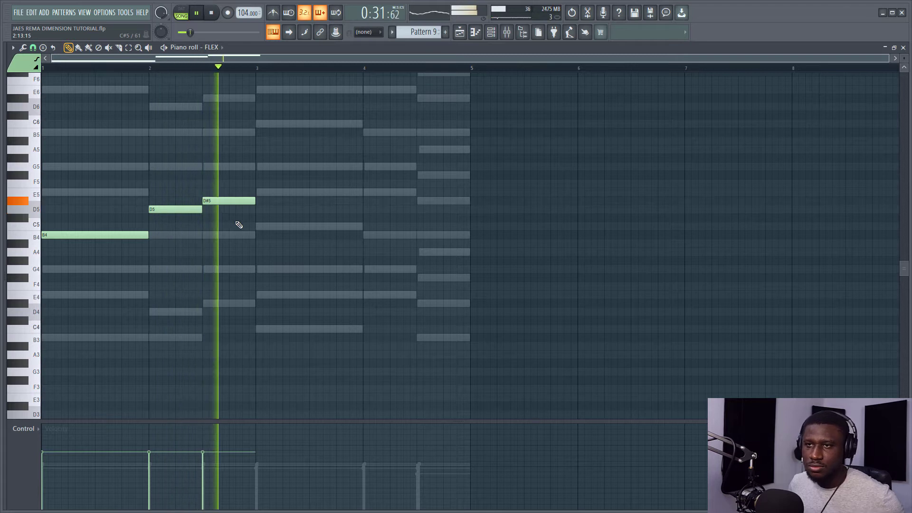
{"action": "key", "text": "space"}
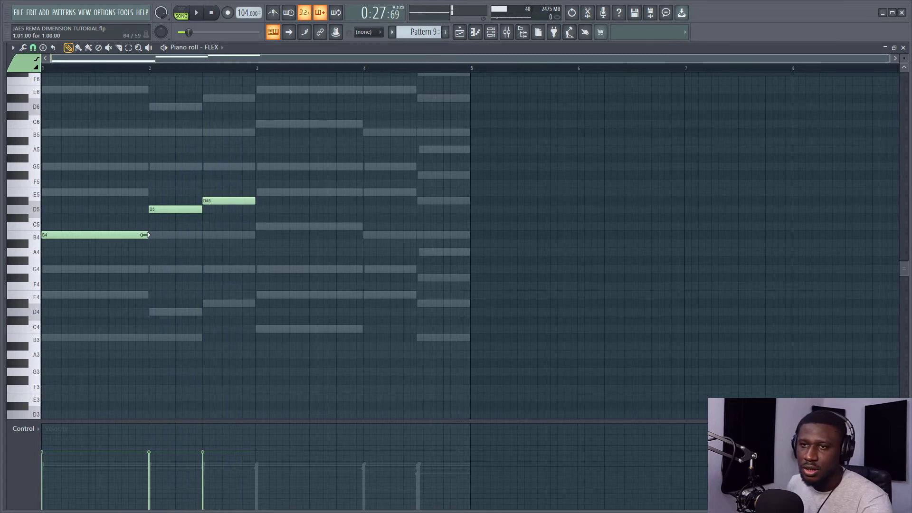
Step: Add a one-bar C5 in bar 3 and half-bar E5 and F#5 notes in bar 4
{"action": "left_click", "coordinate": [257, 226]}
{"action": "left_click_drag", "start_coordinate": [257, 227], "coordinate": [264, 227]}
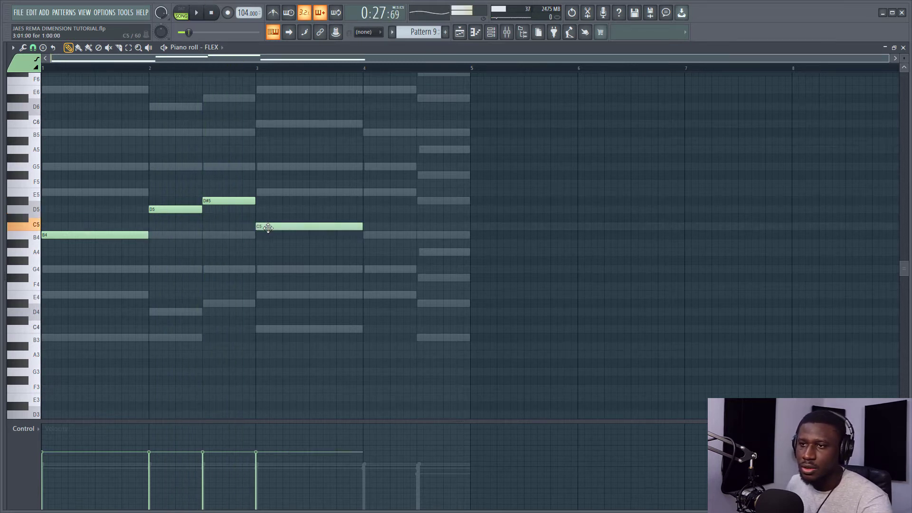
{"action": "left_click", "coordinate": [367, 192]}
{"action": "left_click", "coordinate": [422, 175]}
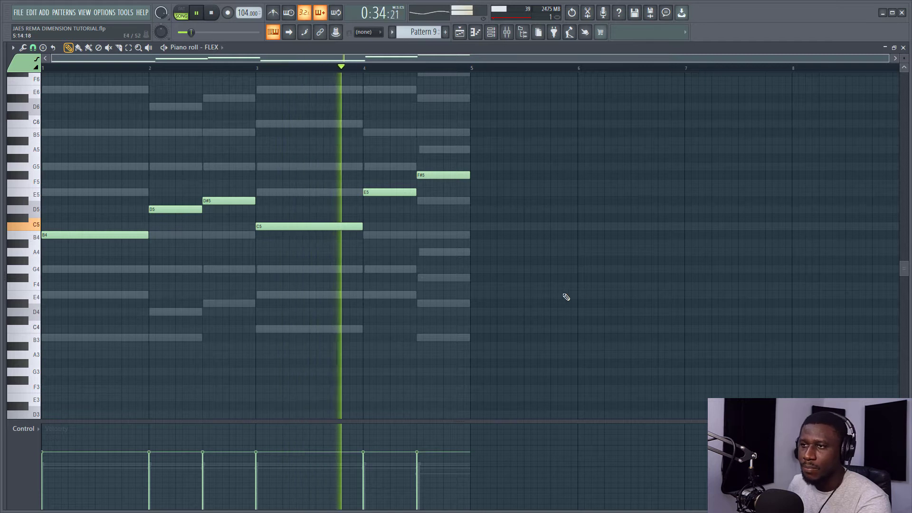
Step: Shorten the B4 in bar 1 to half a bar and add a two-step G4 near the end of that bar
{"action": "scroll", "coordinate": [566, 296], "scroll_direction": "up", "scroll_amount": 1}
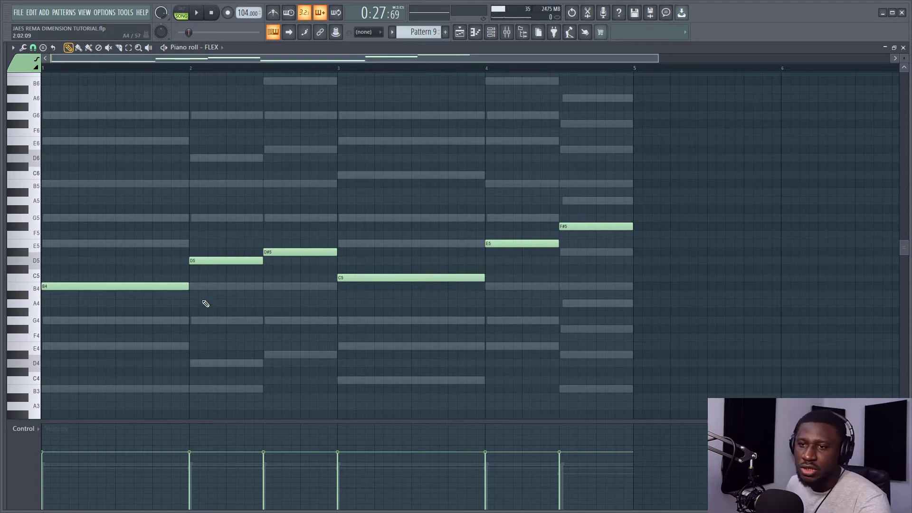
{"action": "left_click_drag", "start_coordinate": [162, 291], "coordinate": [110, 293]}
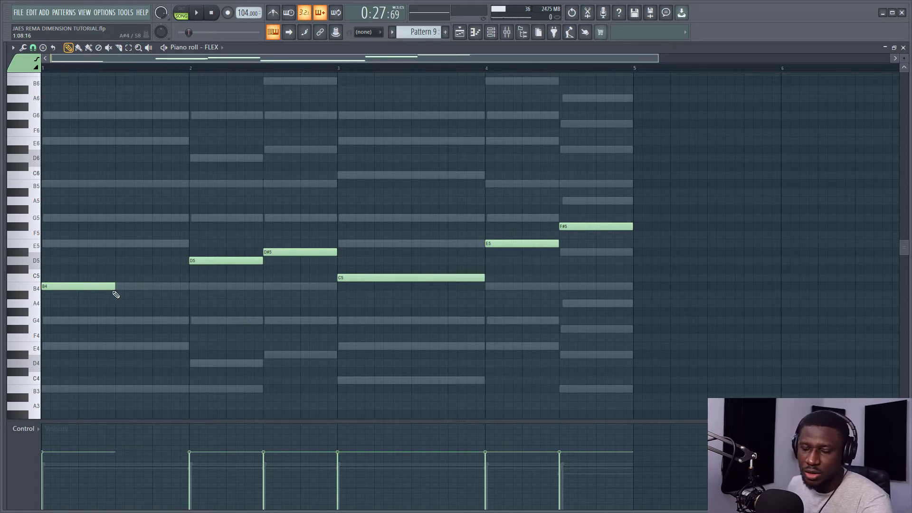
{"action": "left_click", "coordinate": [154, 323]}
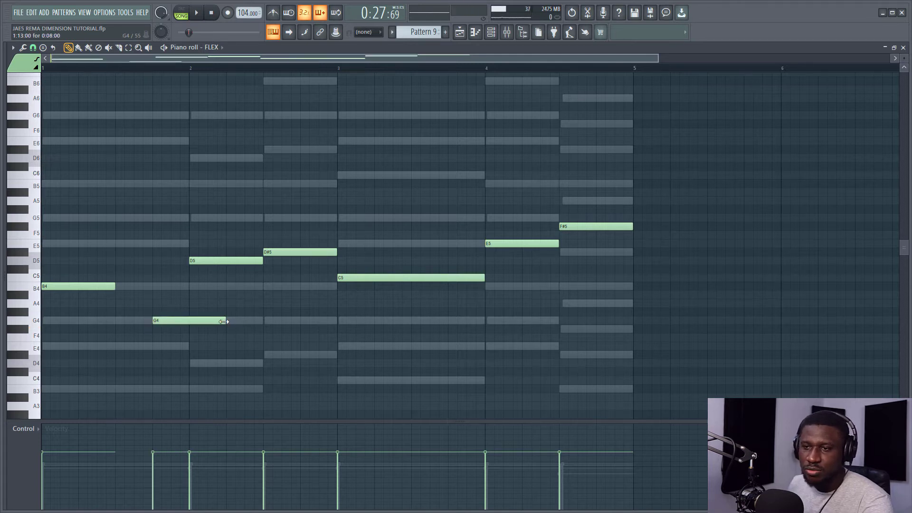
{"action": "left_click_drag", "start_coordinate": [226, 321], "coordinate": [163, 324]}
{"action": "scroll", "coordinate": [173, 331], "scroll_direction": "down", "scroll_amount": 1}
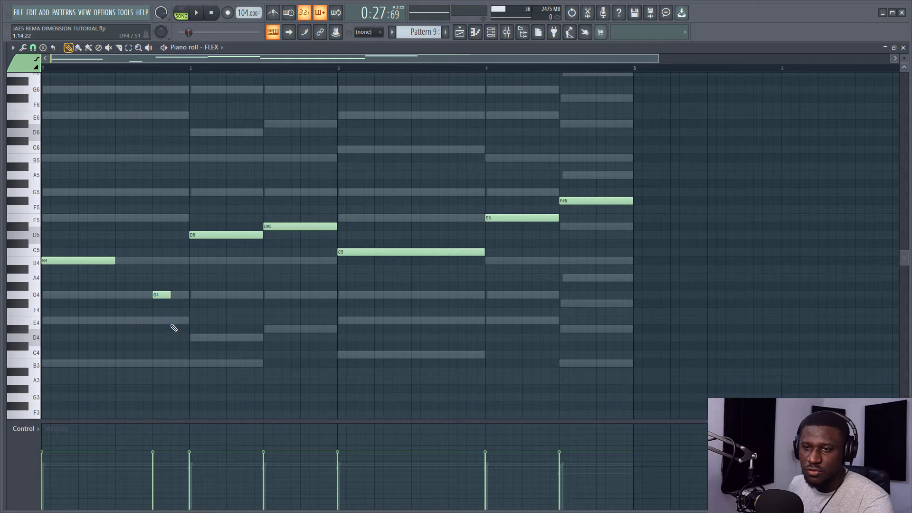
Step: Add a two-step D4 at the end of bar 1, compare it with E4 in playback, and keep it on D4
{"action": "left_click", "coordinate": [173, 338]}
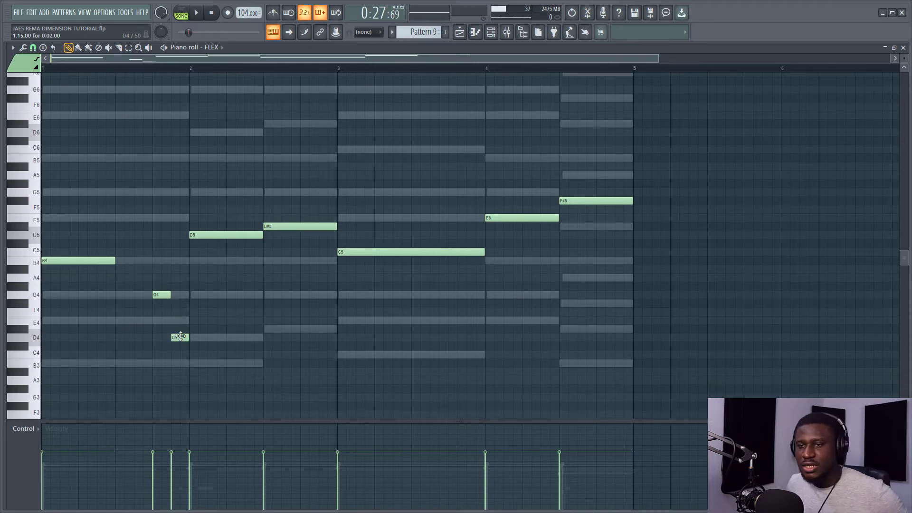
{"action": "left_click_drag", "start_coordinate": [185, 337], "coordinate": [182, 321]}
{"action": "key", "text": "space"}
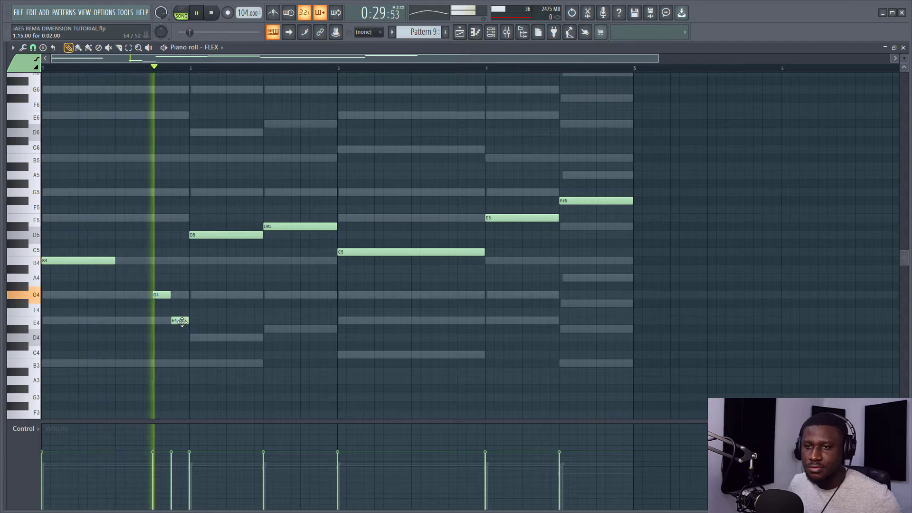
{"action": "key", "text": "space"}
{"action": "left_click_drag", "start_coordinate": [182, 321], "coordinate": [181, 339]}
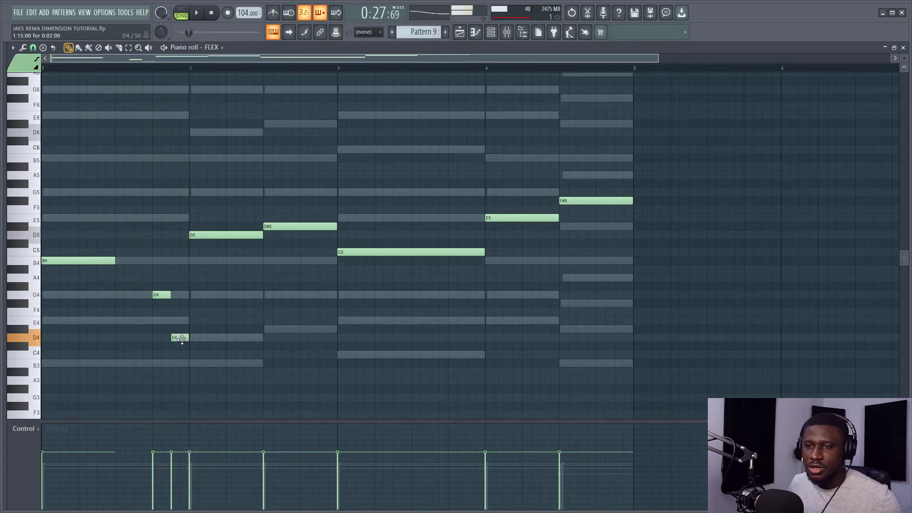
{"action": "key", "text": "space"}
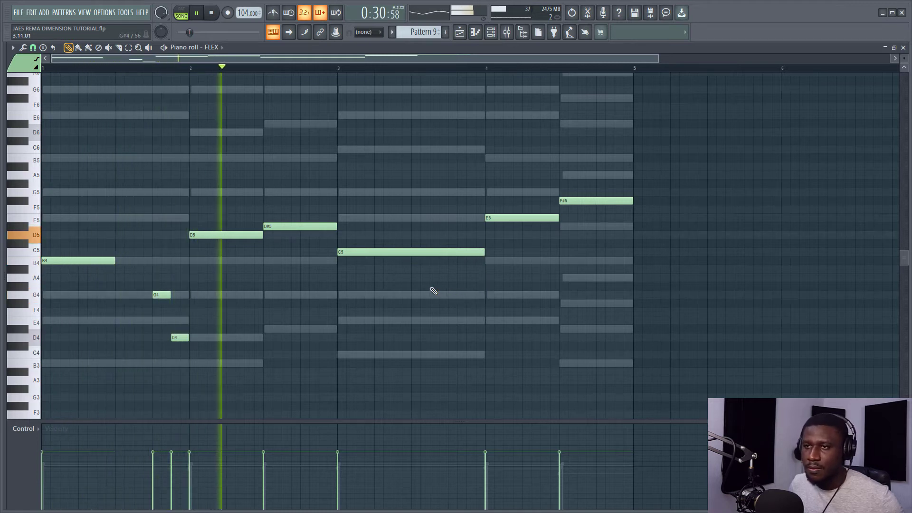
{"action": "key", "text": "space"}
Step: Shorten the D#5 in bar 2 to four steps, add a two-step G5 at the bar's end, and play back the pattern
{"action": "left_click_drag", "start_coordinate": [338, 229], "coordinate": [301, 228]}
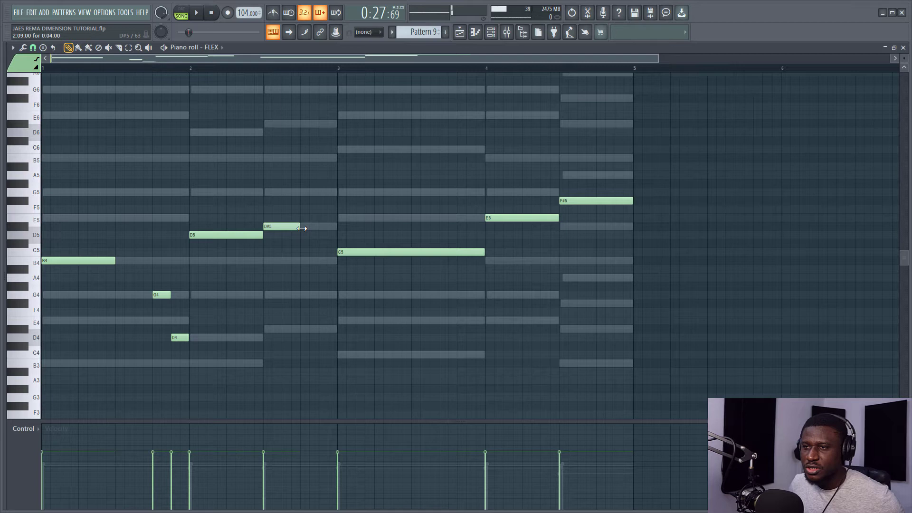
{"action": "left_click", "coordinate": [321, 192]}
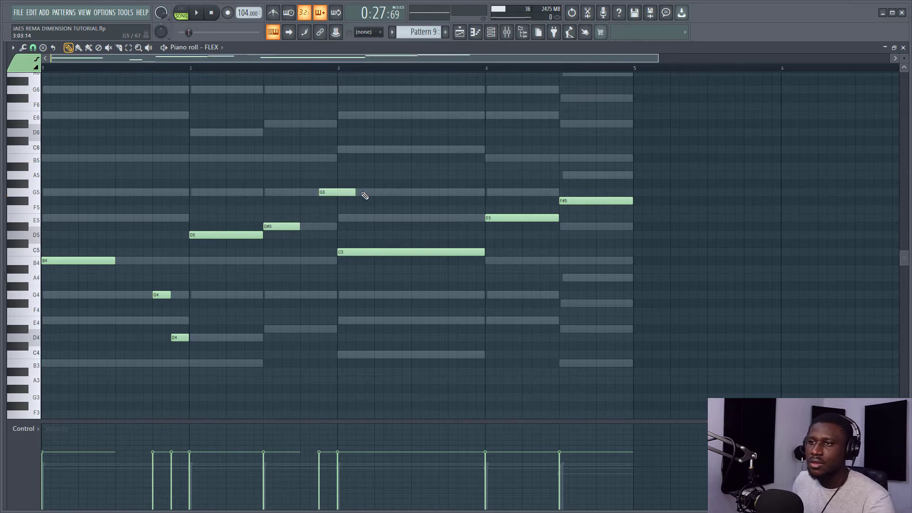
{"action": "left_click_drag", "start_coordinate": [330, 196], "coordinate": [333, 197]}
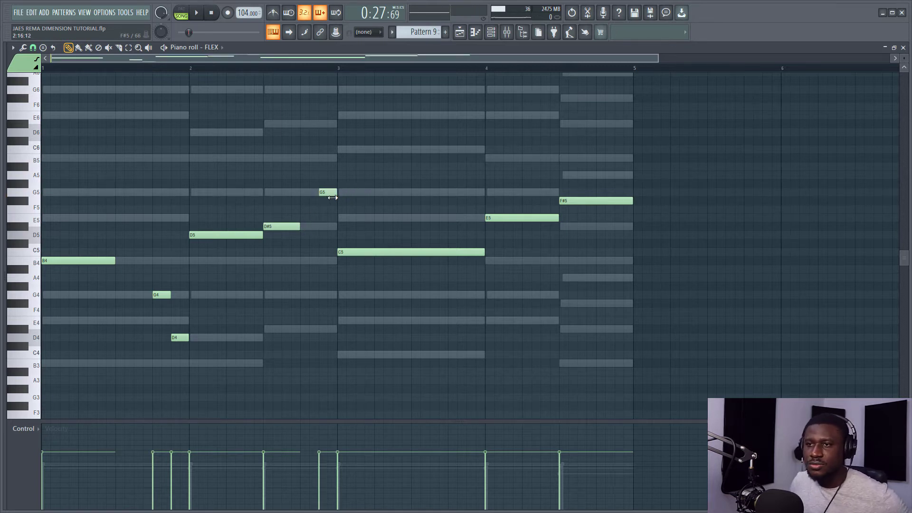
{"action": "key", "text": "space"}
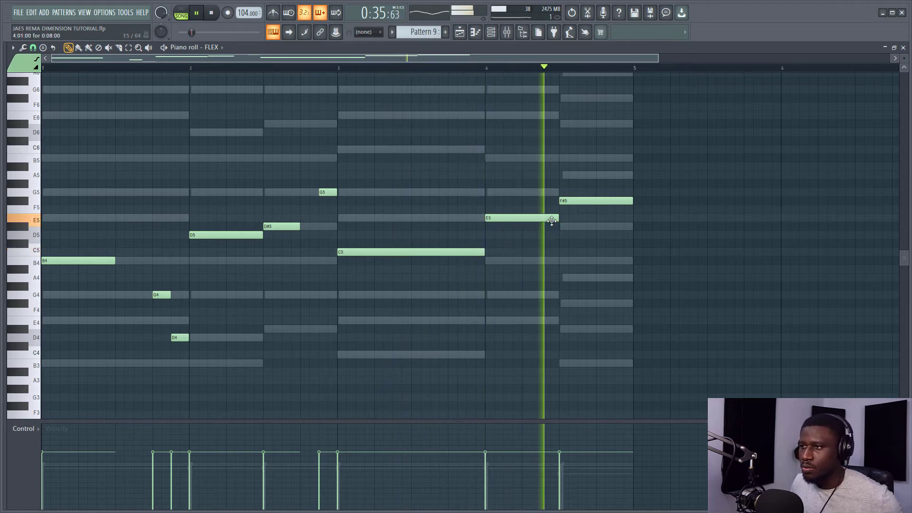
{"action": "key", "text": "space"}
Step: Lower the E5 in bar 4 to B4, and end the bar with a four-step F#5 and one-step D#5, B4 and A4 notes
{"action": "left_click_drag", "start_coordinate": [501, 217], "coordinate": [503, 261]}
{"action": "key", "text": "space"}
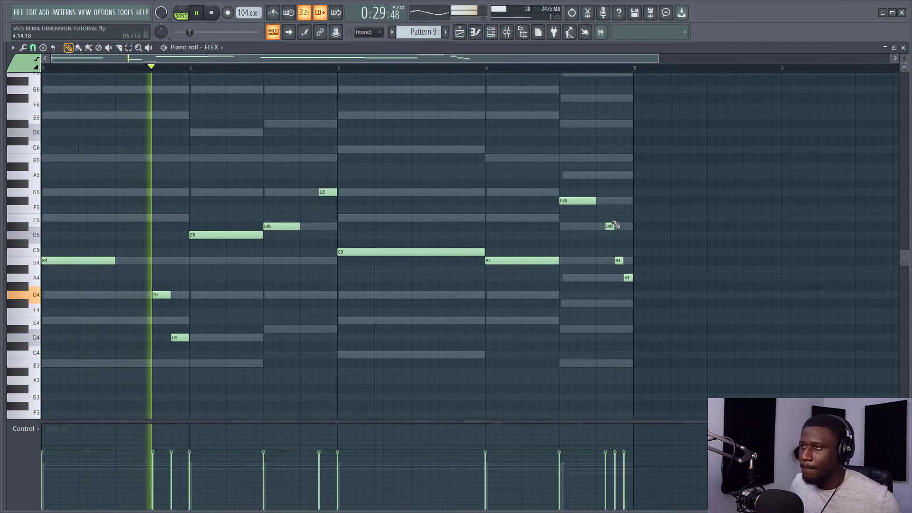
{"action": "left_click", "coordinate": [560, 70]}
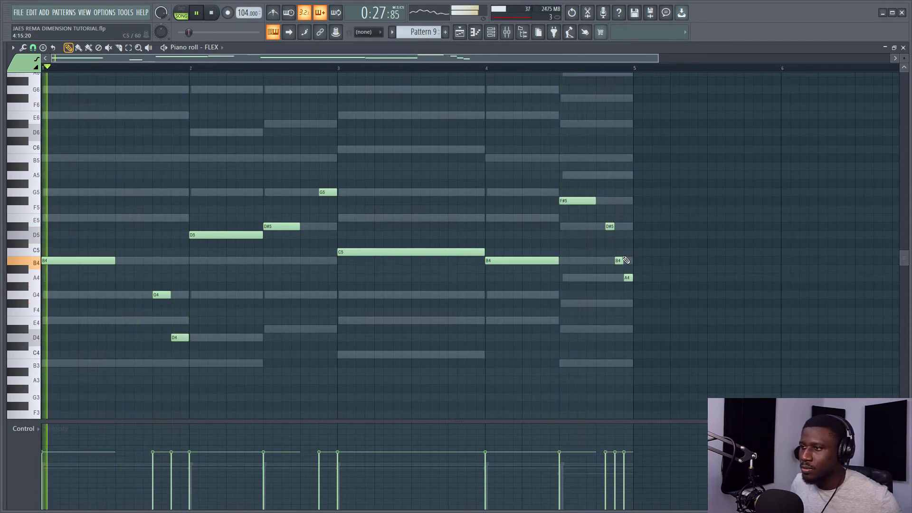
Step: Delete the short B4 near the end of bar 4, lengthen the preceding D#5 to two steps, and play back the ending
{"action": "right_click", "coordinate": [622, 260]}
{"action": "key", "text": "space"}
{"action": "key", "text": "space"}
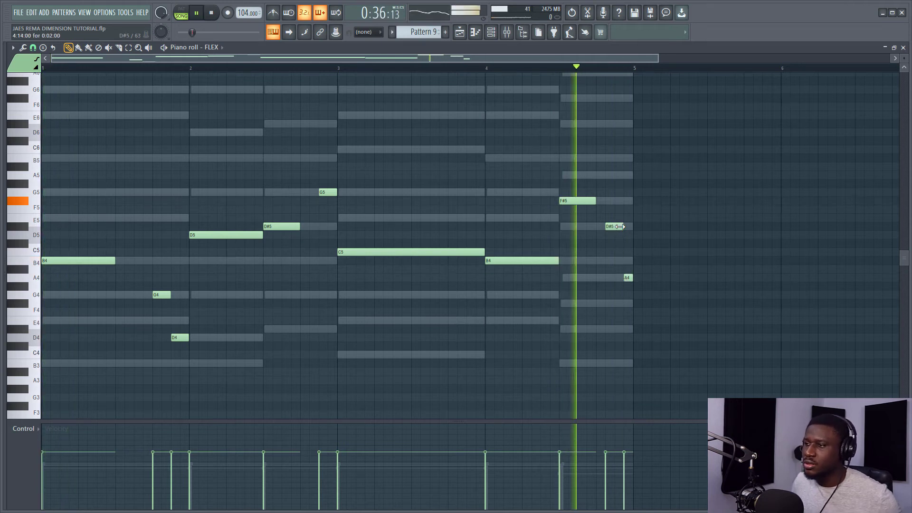
{"action": "key", "text": "space"}
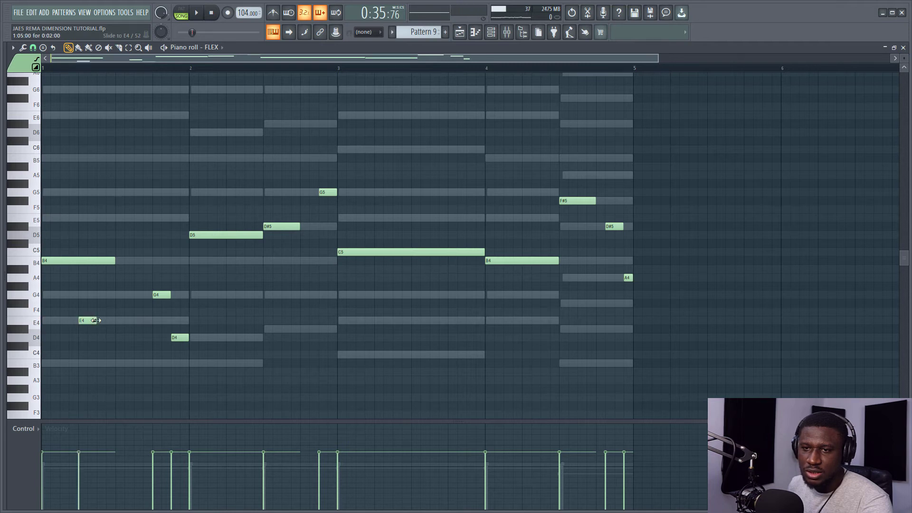
Step: Add a four-step E4 slide note beneath the second half of bar 1's B4 and play it back
{"action": "key", "text": "space"}
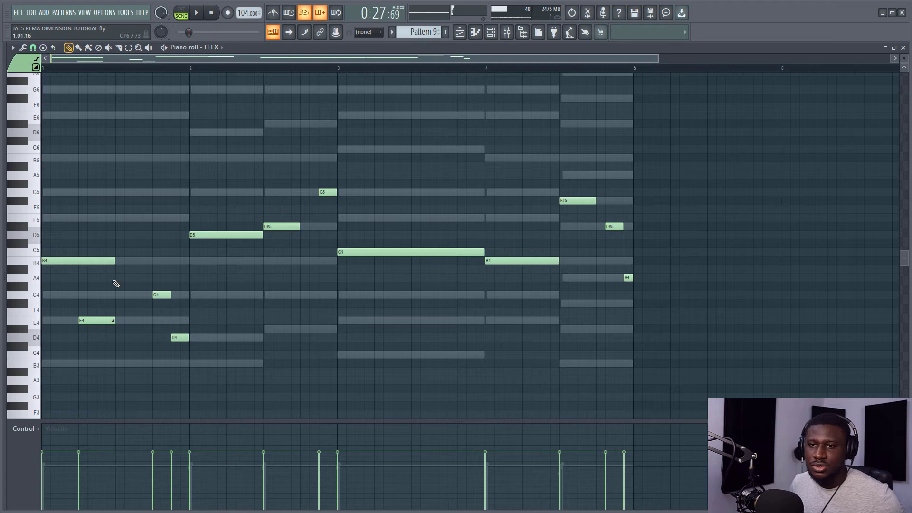
{"action": "key", "text": "space"}
{"action": "key", "text": "space"}
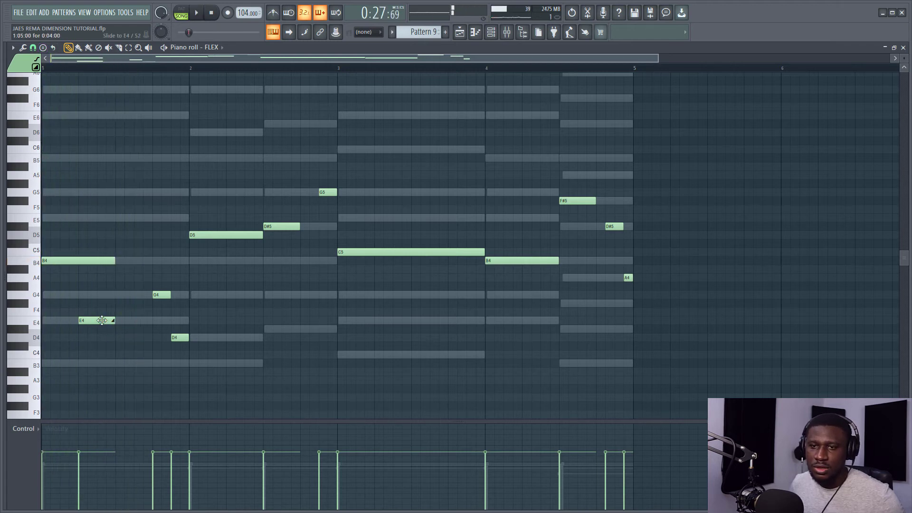
Step: Set the slide note in bar 1 to B3, comparing it with B2 and B5 in playback
{"action": "scroll", "coordinate": [104, 304], "scroll_direction": "down", "scroll_amount": 3}
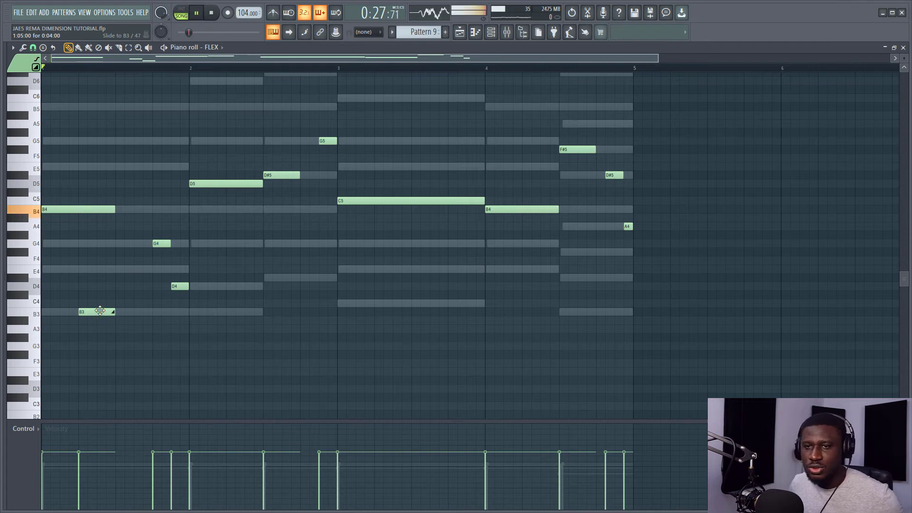
{"action": "key", "text": "space"}
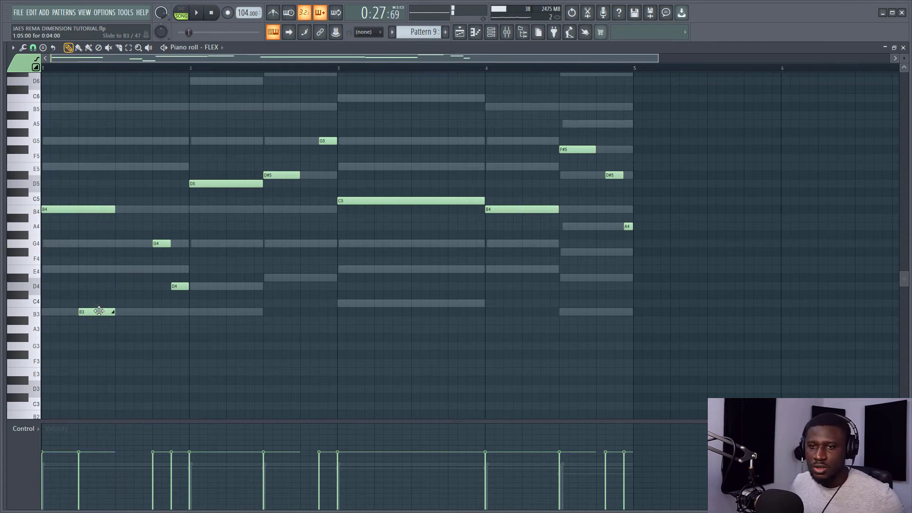
{"action": "scroll", "coordinate": [97, 317], "scroll_direction": "down", "scroll_amount": 2}
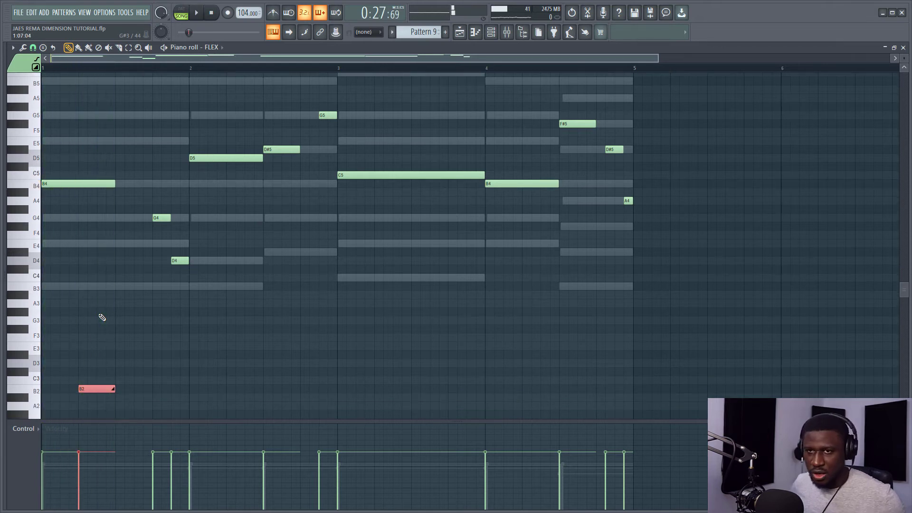
{"action": "scroll", "coordinate": [102, 318], "scroll_direction": "up", "scroll_amount": 6}
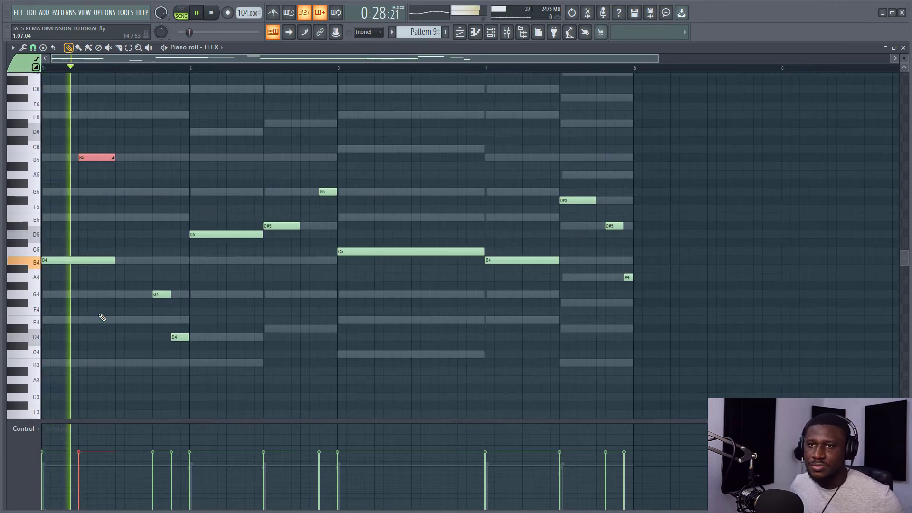
{"action": "key", "text": "space"}
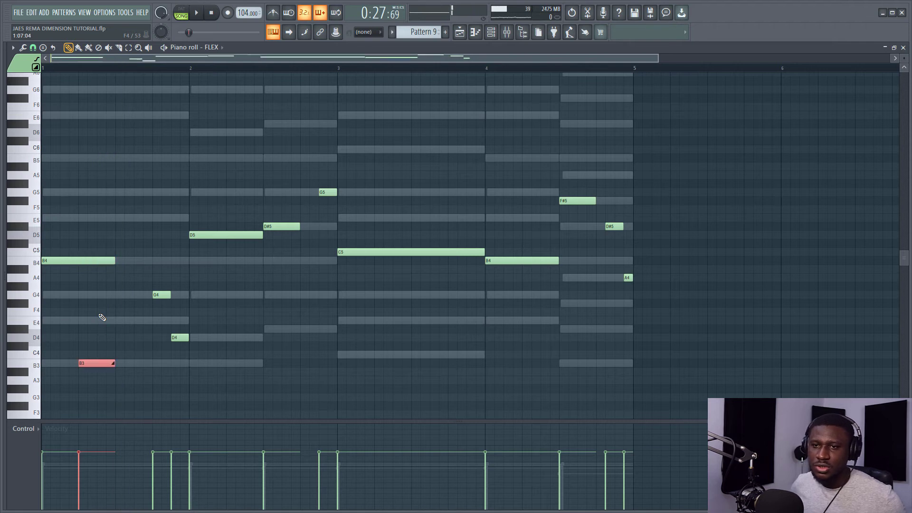
Step: Add two-step slide notes at D#4 under bar 2's D#5 and at D#6 over bar 4's F#5, and play the pattern
{"action": "key", "text": "space"}
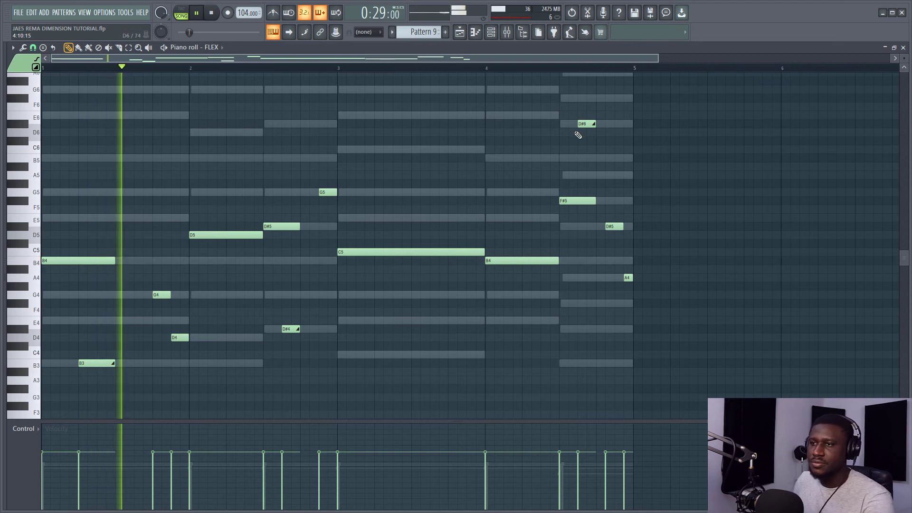
{"action": "scroll", "coordinate": [500, 174], "scroll_direction": "up", "scroll_amount": 2}
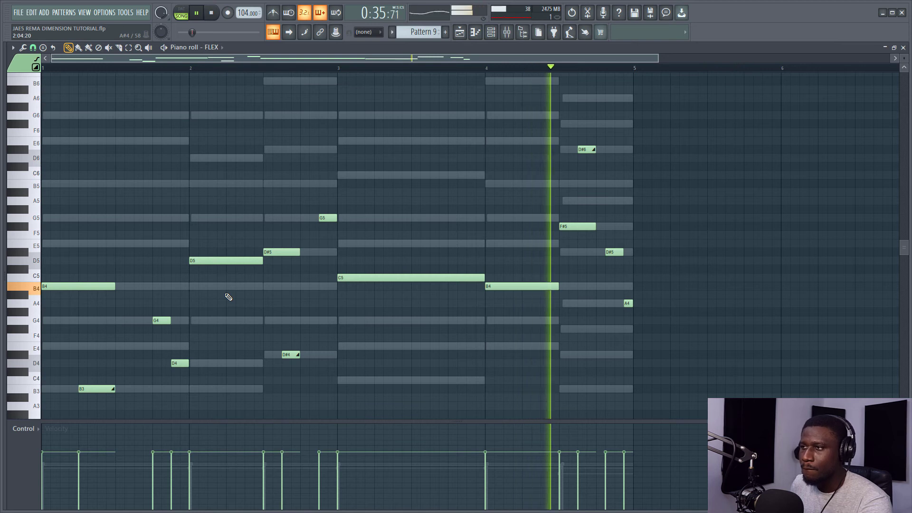
{"action": "key", "text": "space"}
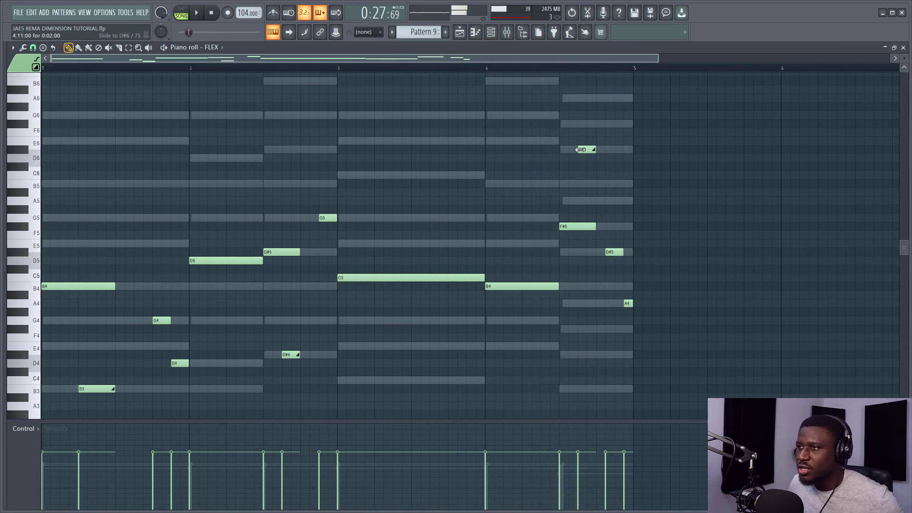
Step: Shorten the D#6 slide note in bar 4 to one step and play back from around the start of bar 4
{"action": "left_click", "coordinate": [482, 69]}
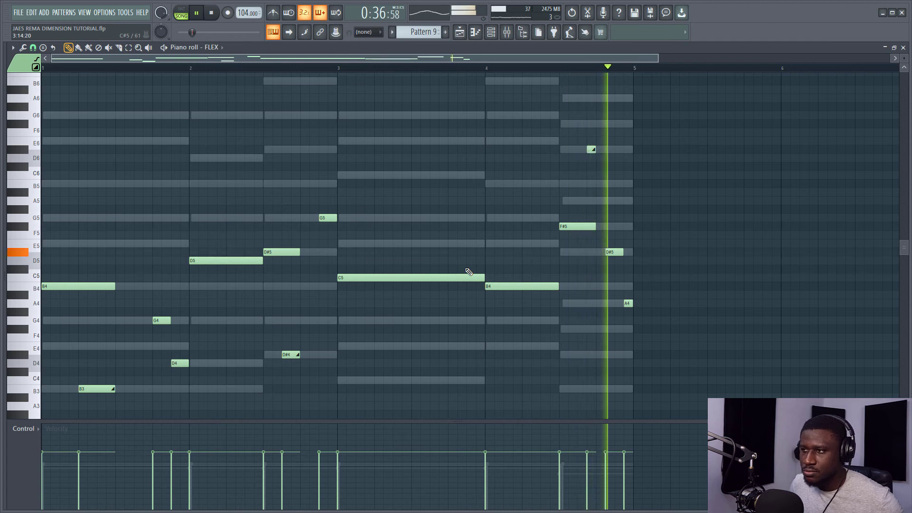
{"action": "key", "text": "space"}
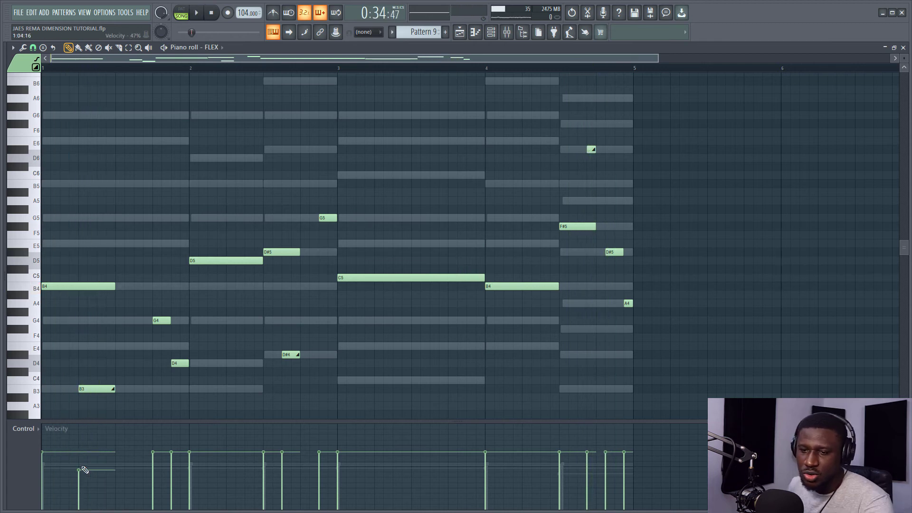